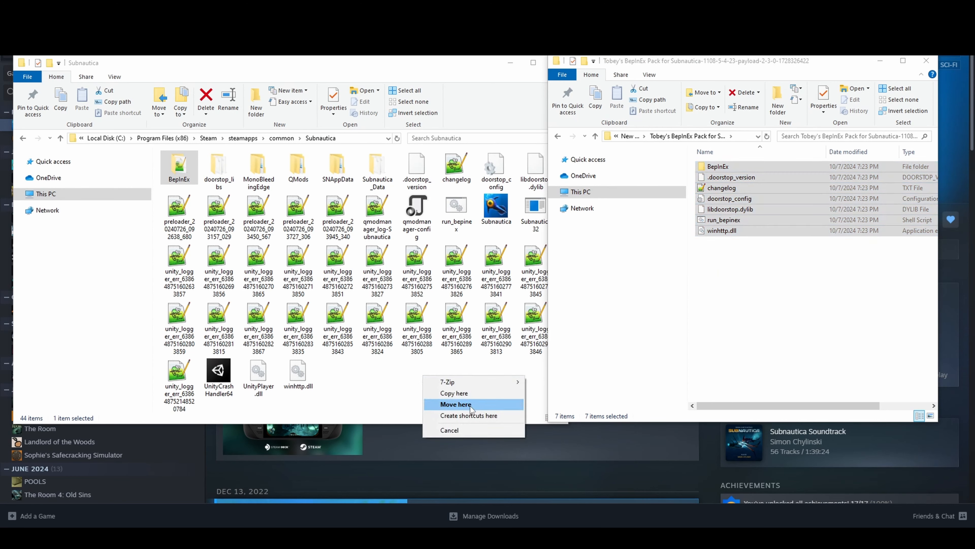
# - Move the seven BepInEx pack items into the Subnautica game folder, replacing existing files, and return the source window to New folder (2)
pyautogui.click(470, 405)
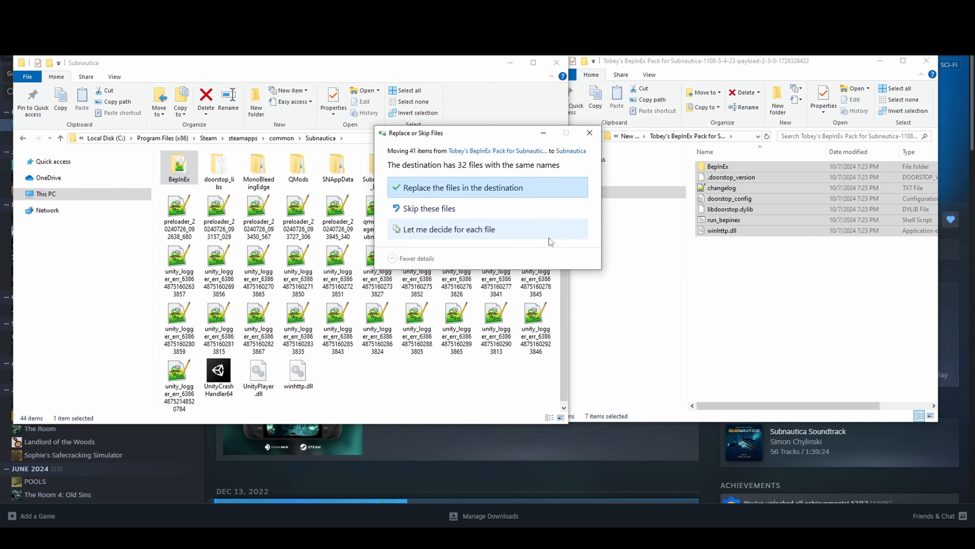
pyautogui.click(487, 190)
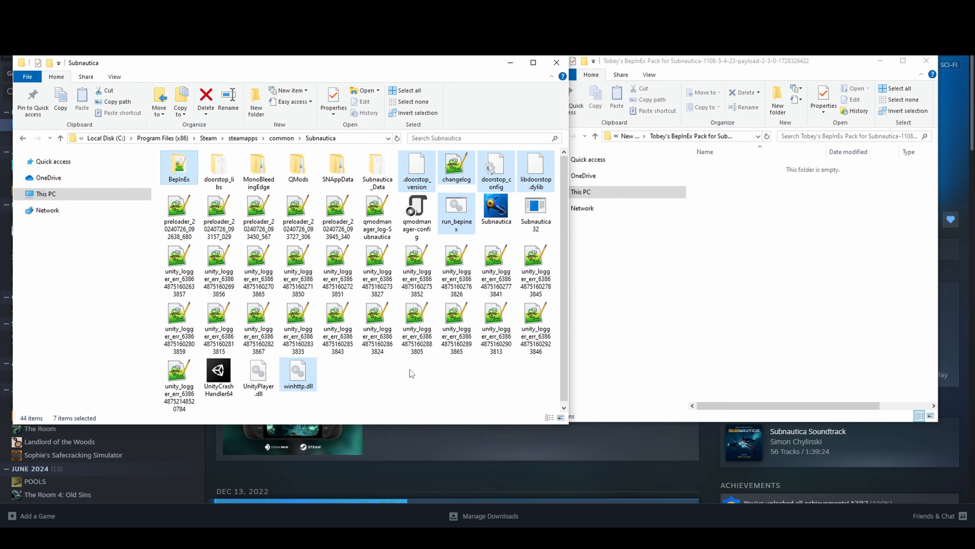
pyautogui.click(747, 247)
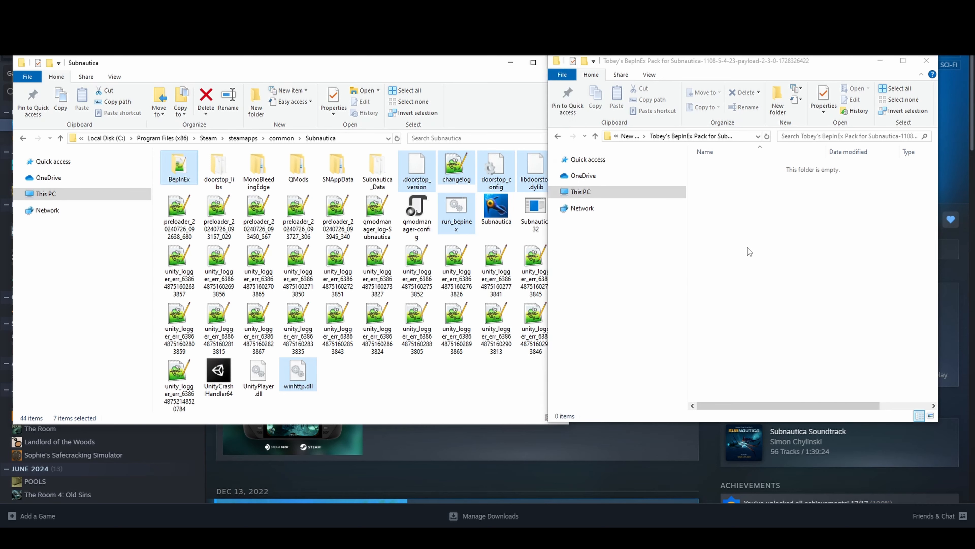
pyautogui.click(558, 138)
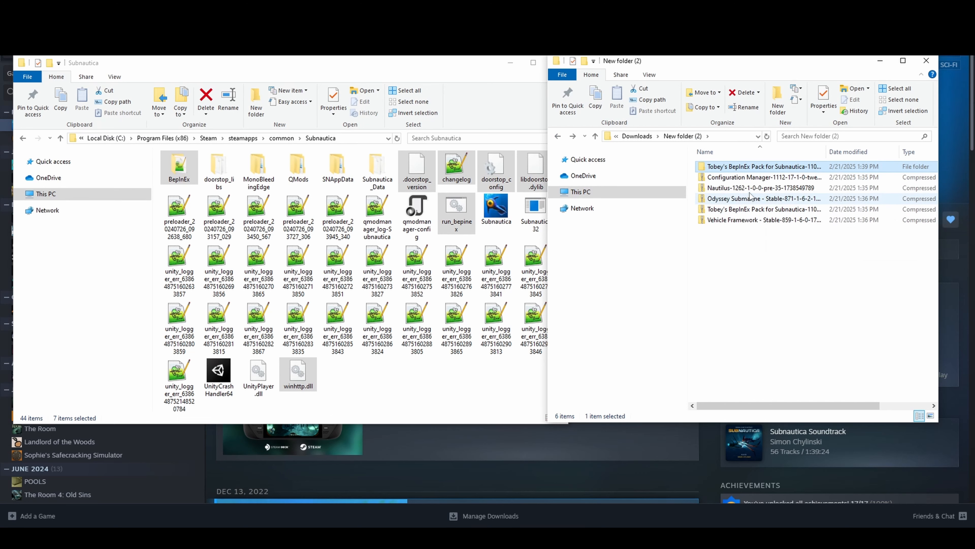
# - Move the Nautilus folder from the plugins folder of its archive into Subnautica's BepInEx plugins folder
pyautogui.doubleClick(751, 189)
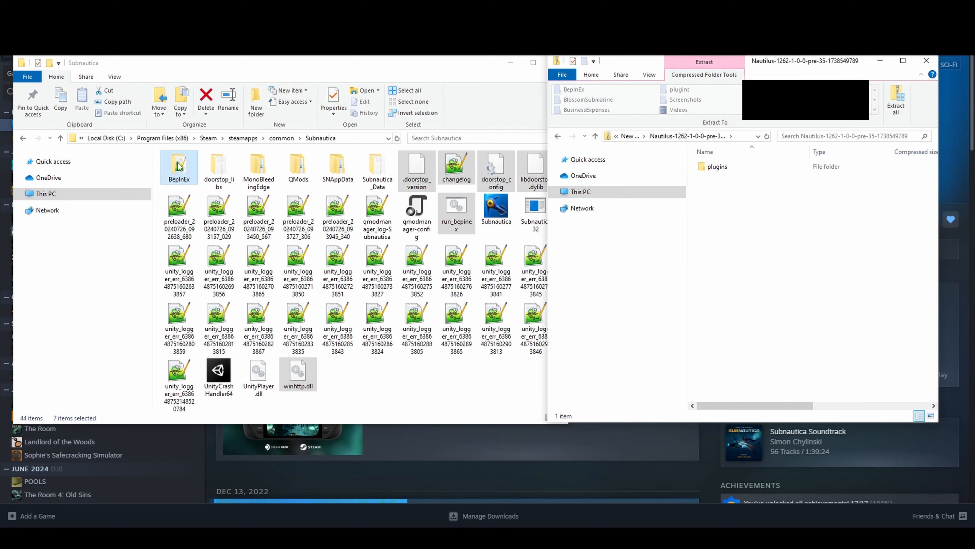
pyautogui.doubleClick(181, 171)
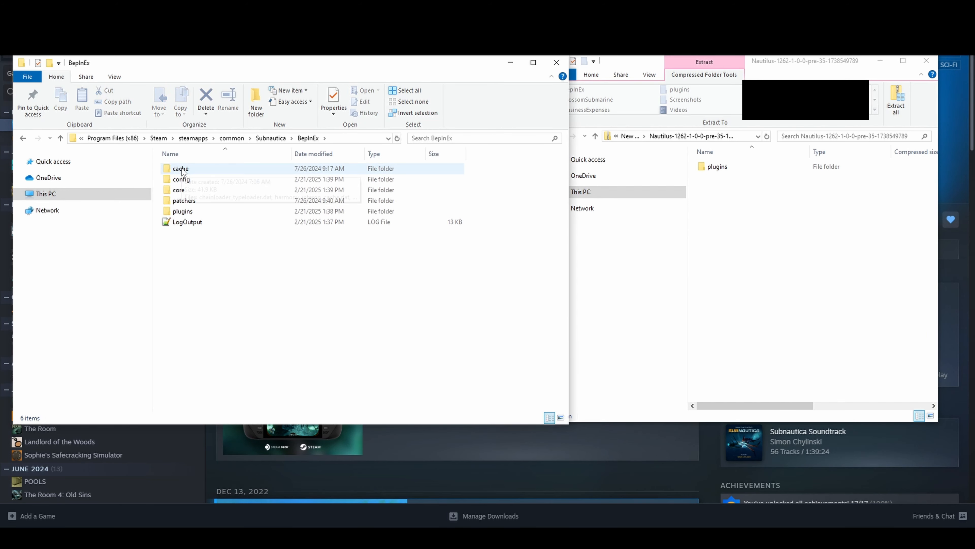
pyautogui.doubleClick(207, 212)
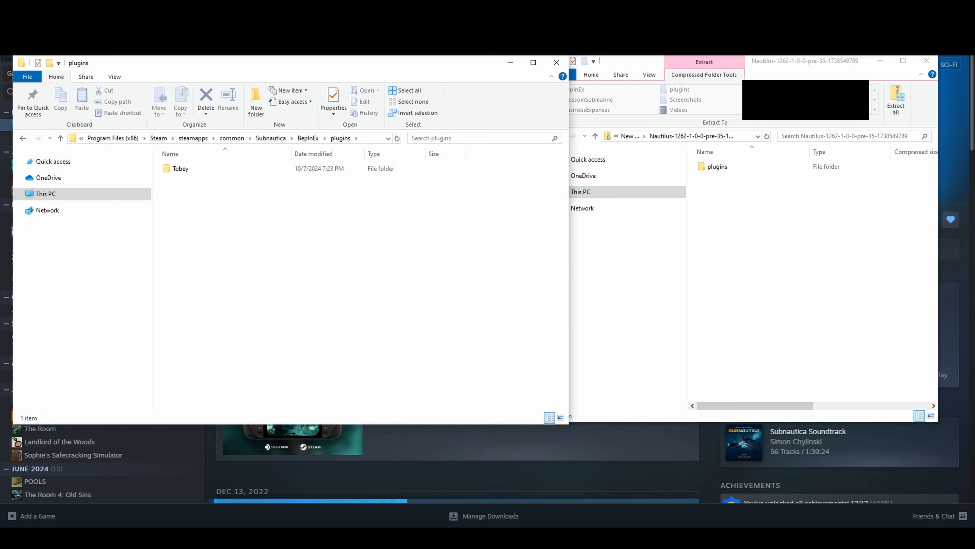
pyautogui.click(799, 230)
pyautogui.doubleClick(729, 167)
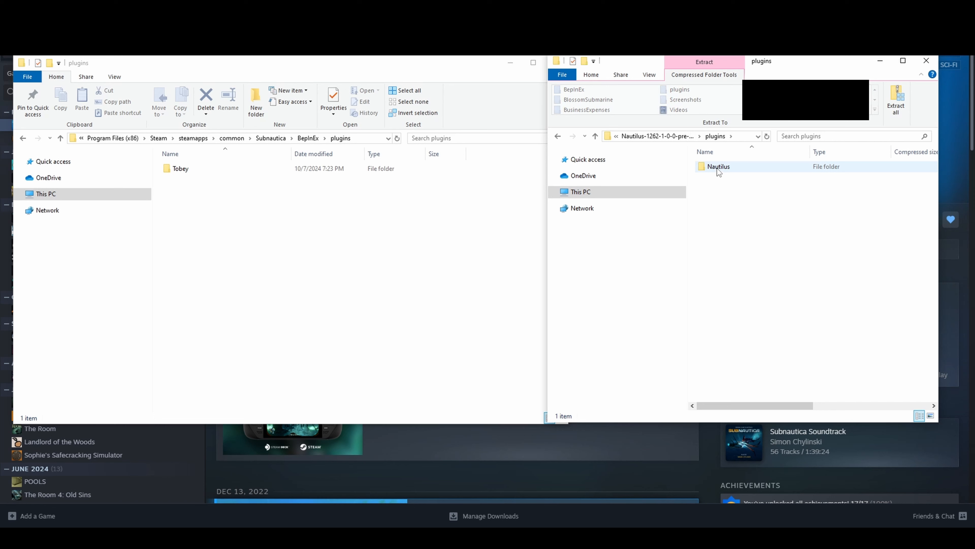
pyautogui.moveTo(717, 169); pyautogui.dragTo(364, 246)
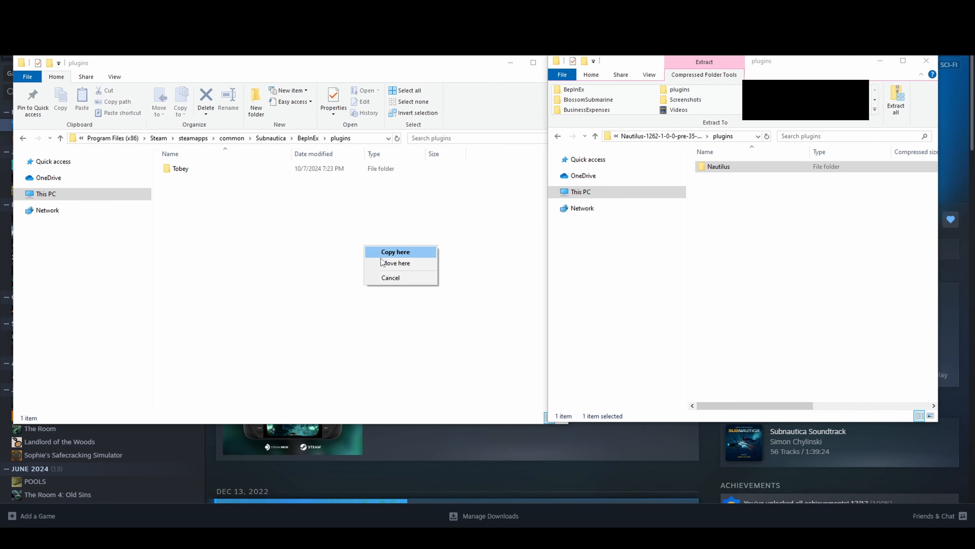
pyautogui.click(380, 259)
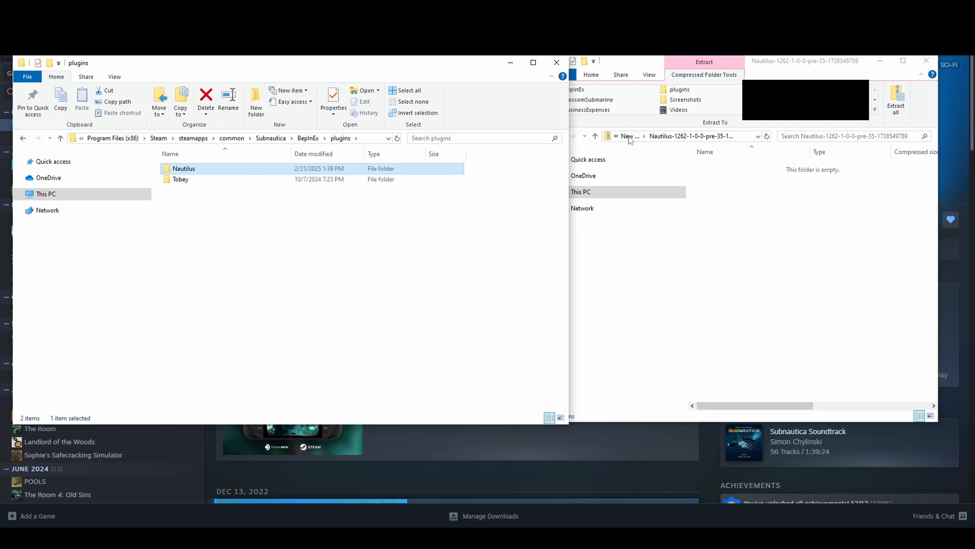
# - Move both Configuration Manager plugin files from their archive into BepInEx's plugins folder and return the source window to New folder (2)
pyautogui.click(628, 136)
pyautogui.click(630, 137)
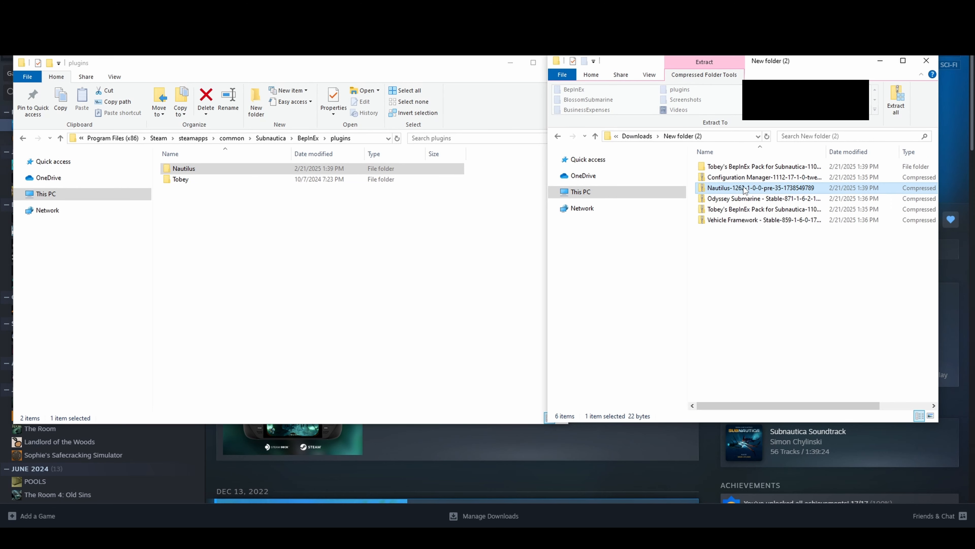
pyautogui.doubleClick(743, 177)
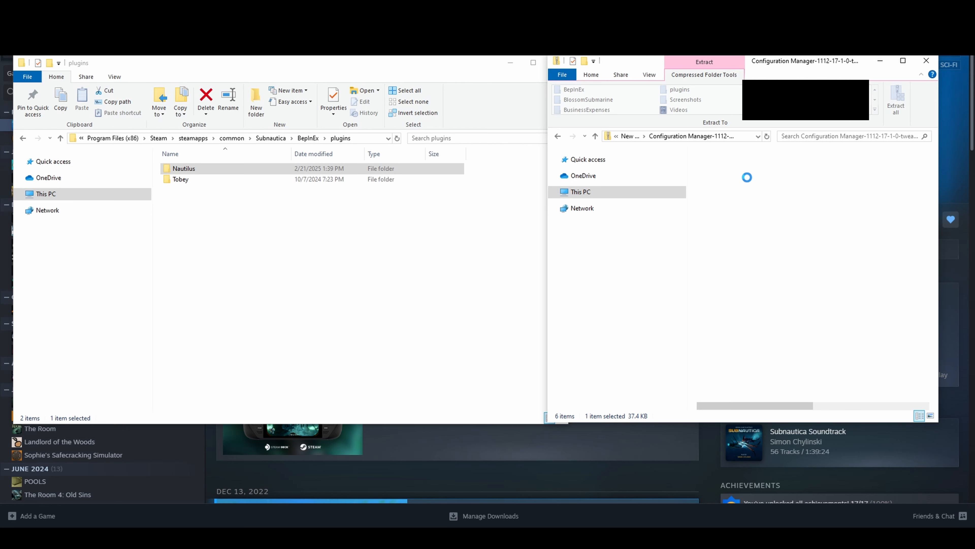
pyautogui.click(735, 170)
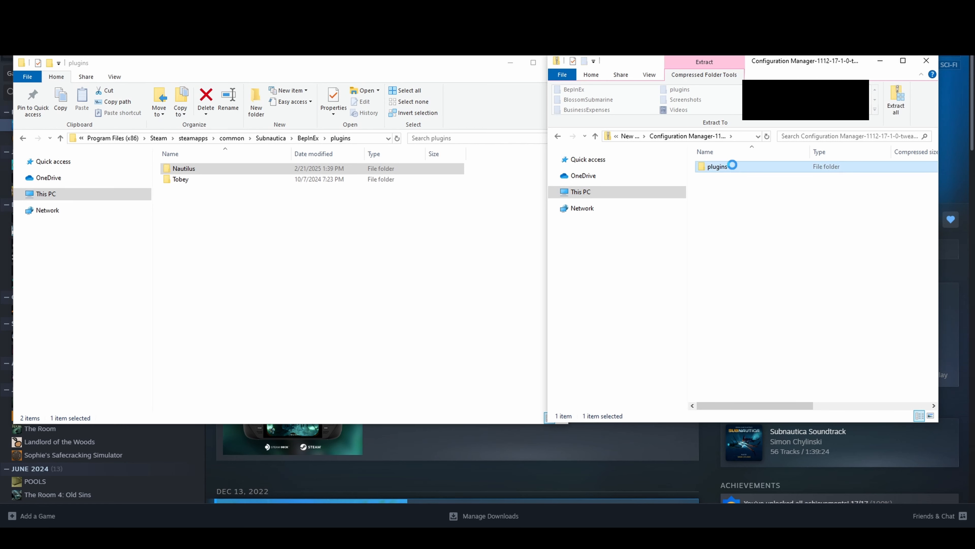
pyautogui.doubleClick(722, 166)
pyautogui.moveTo(736, 177); pyautogui.dragTo(324, 330)
pyautogui.click(326, 325)
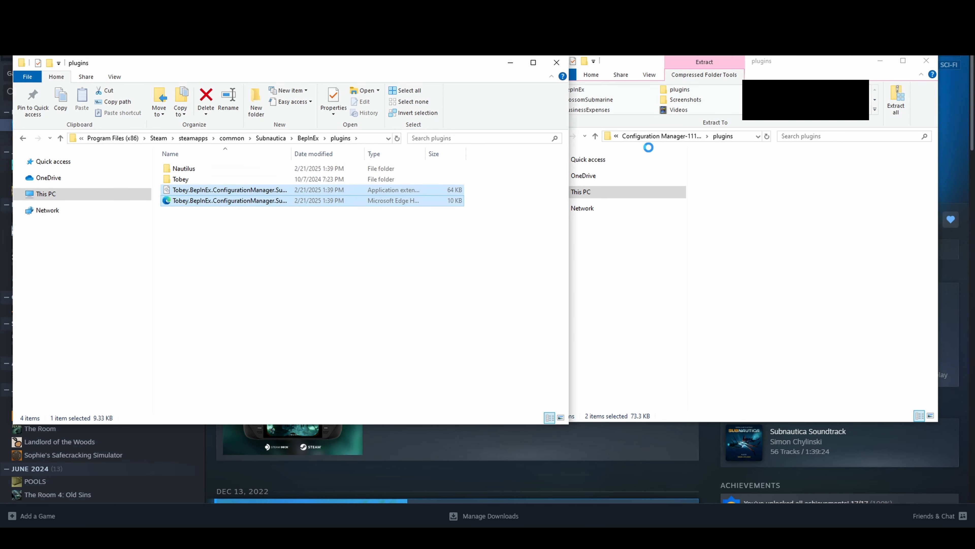
pyautogui.click(657, 139)
pyautogui.click(657, 138)
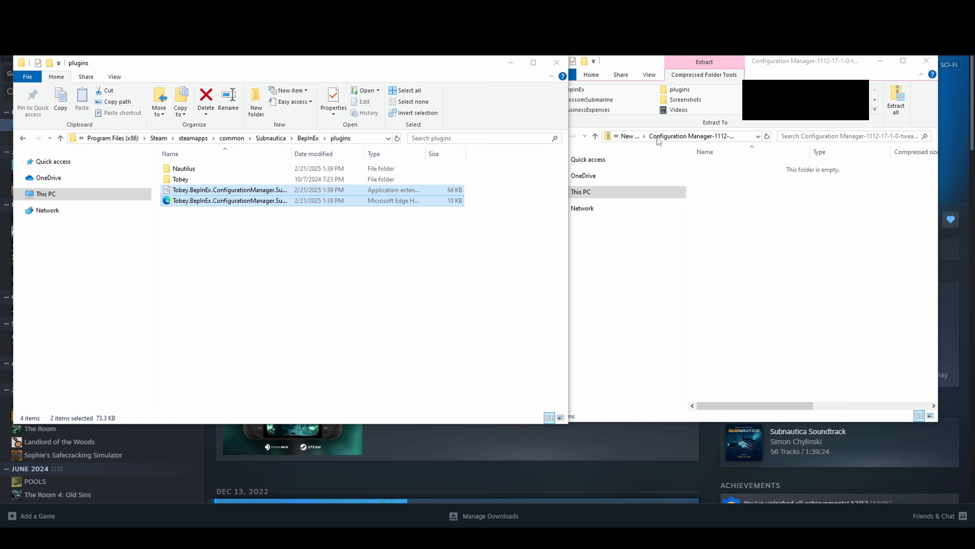
pyautogui.click(630, 135)
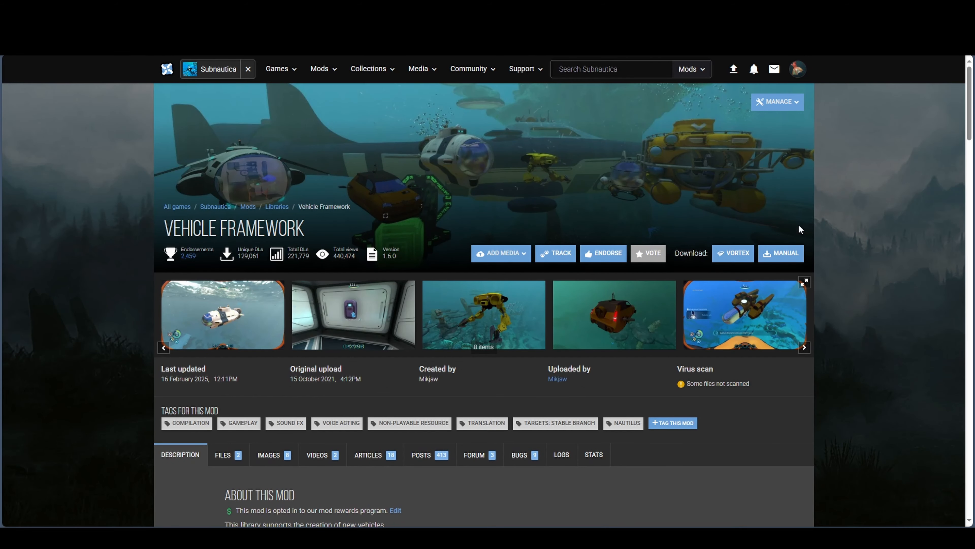
# - Open the manual download for the Vehicle Framework mod on Nexus Mods
pyautogui.click(802, 253)
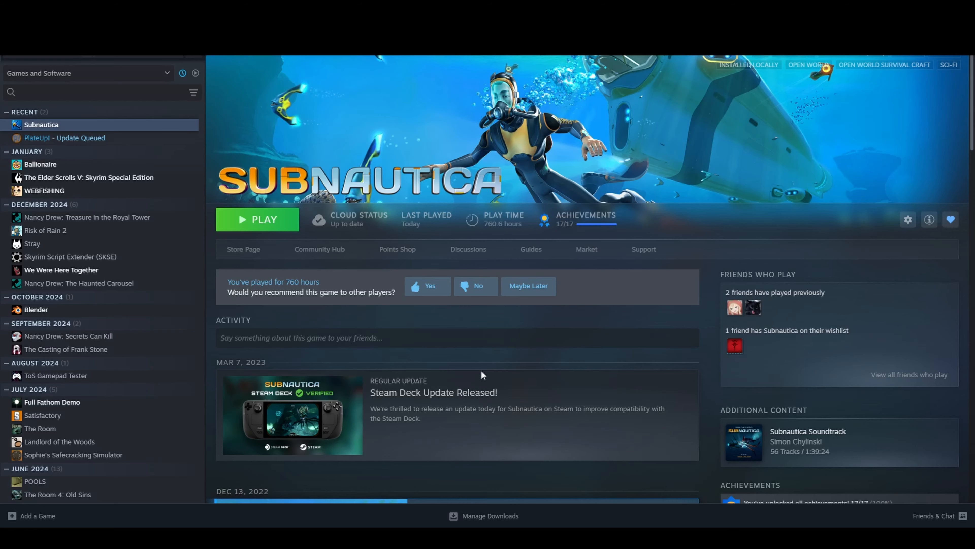
# - In the Steam library, examine the beta participation options in Subnautica's properties, then close the properties window
pyautogui.rightClick(58, 129)
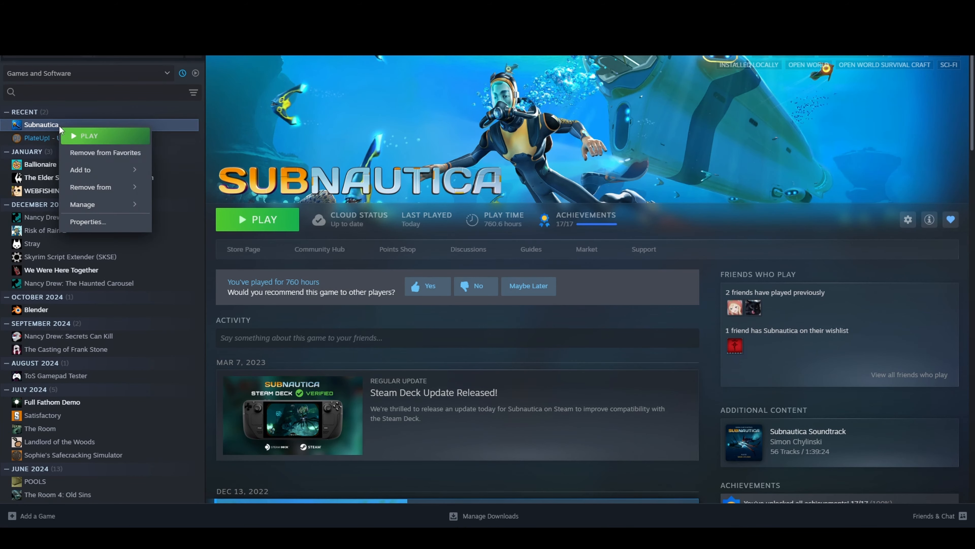
pyautogui.click(110, 225)
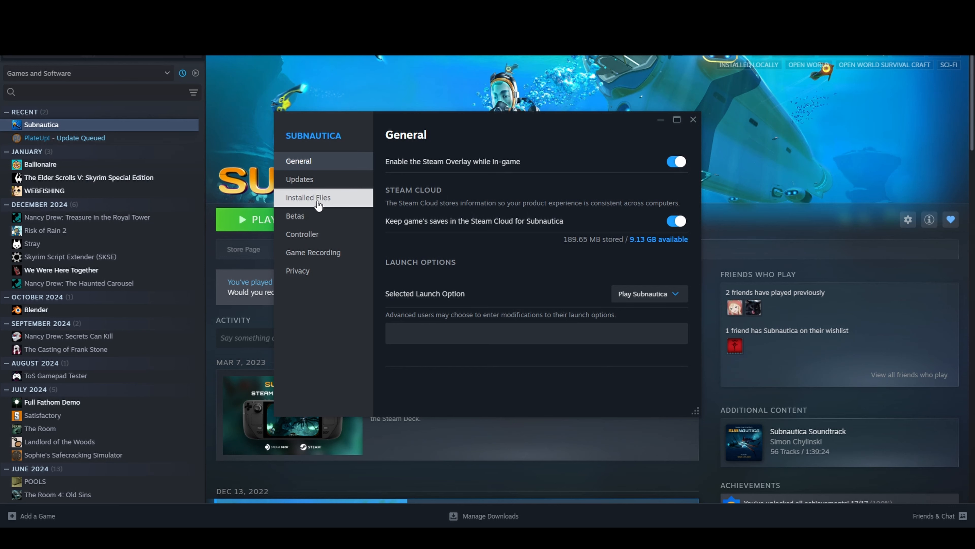
pyautogui.click(318, 219)
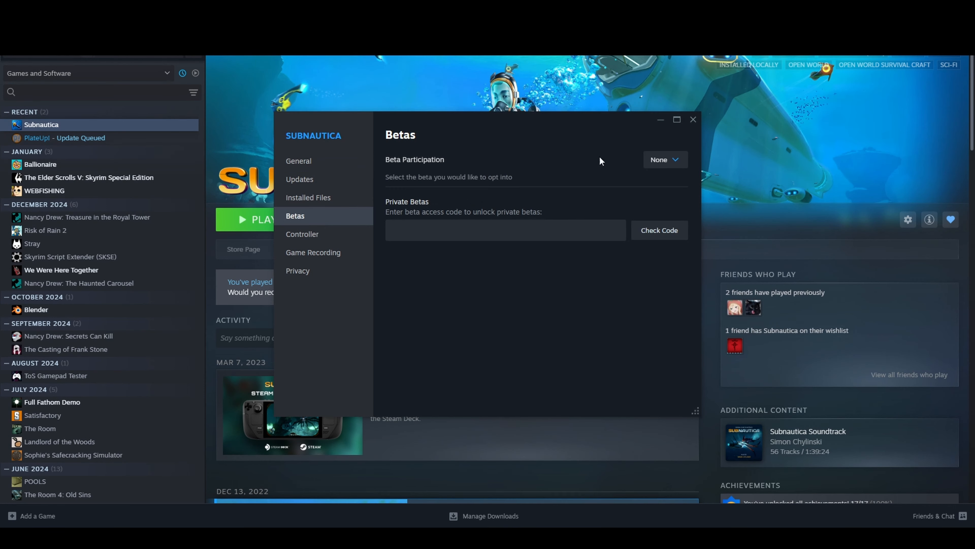
pyautogui.click(664, 160)
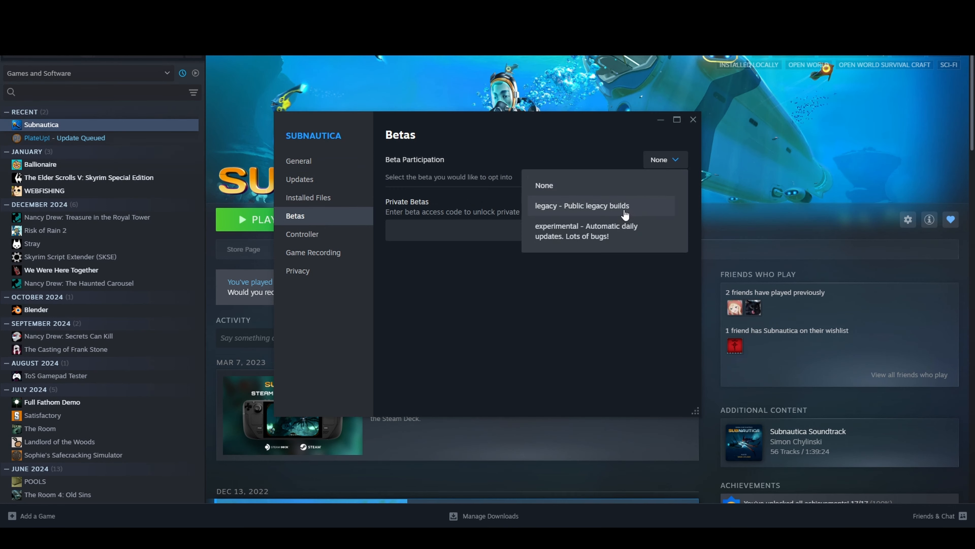
pyautogui.click(692, 123)
pyautogui.click(693, 121)
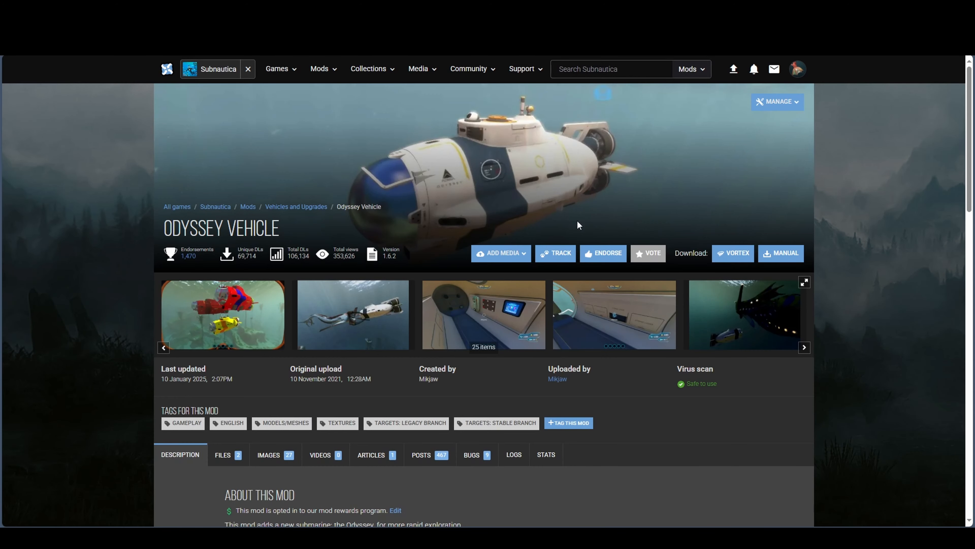
# - Open the manual download for the Odyssey Vehicle mod on Nexus Mods
pyautogui.click(770, 255)
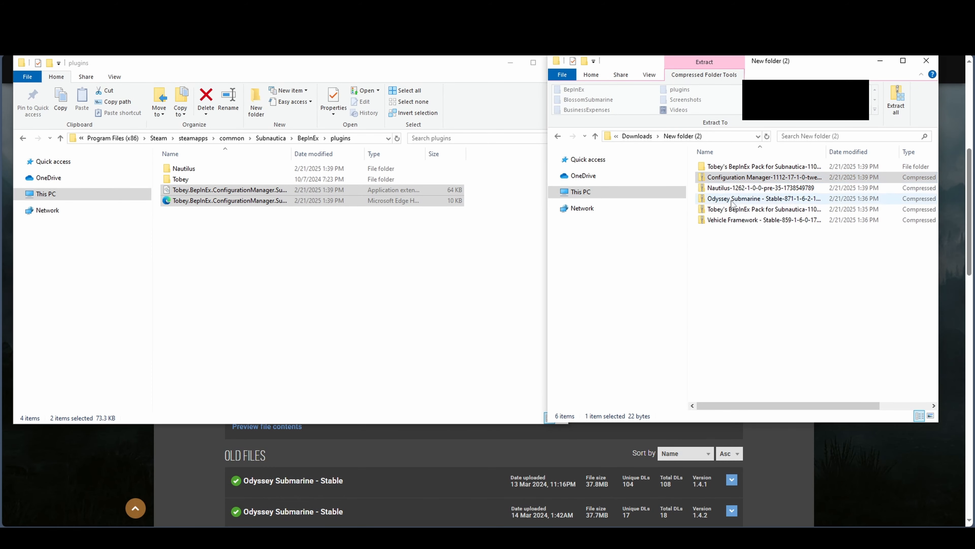
# - In File Explorer, move the VehicleFramework folder from its archive into the BepInEx plugins folder and return the source window to New folder (2)
pyautogui.click(724, 219)
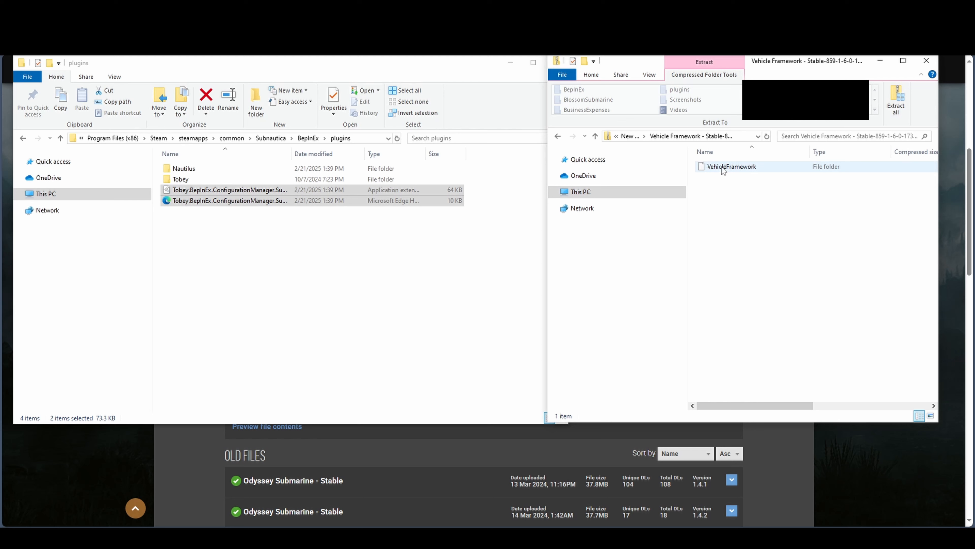
pyautogui.moveTo(724, 166); pyautogui.dragTo(375, 269)
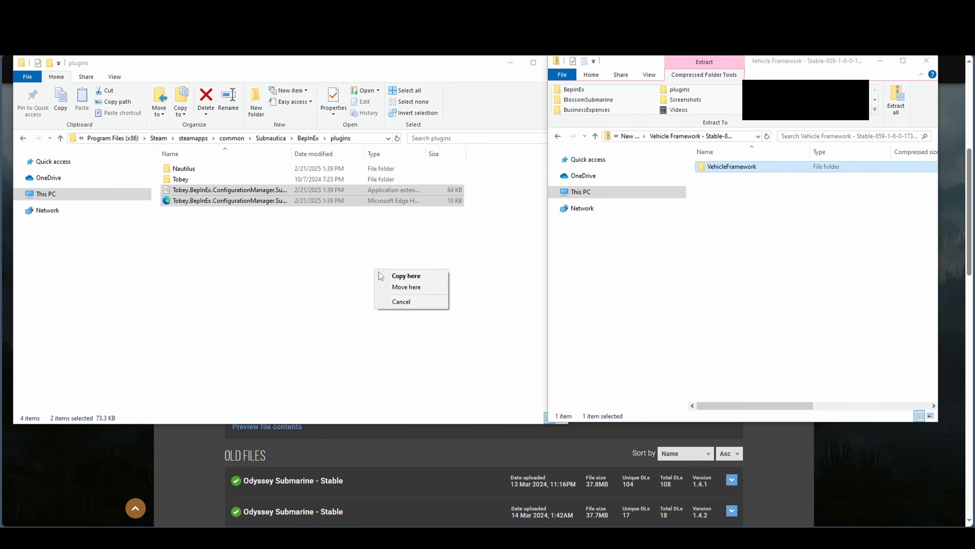
pyautogui.click(403, 286)
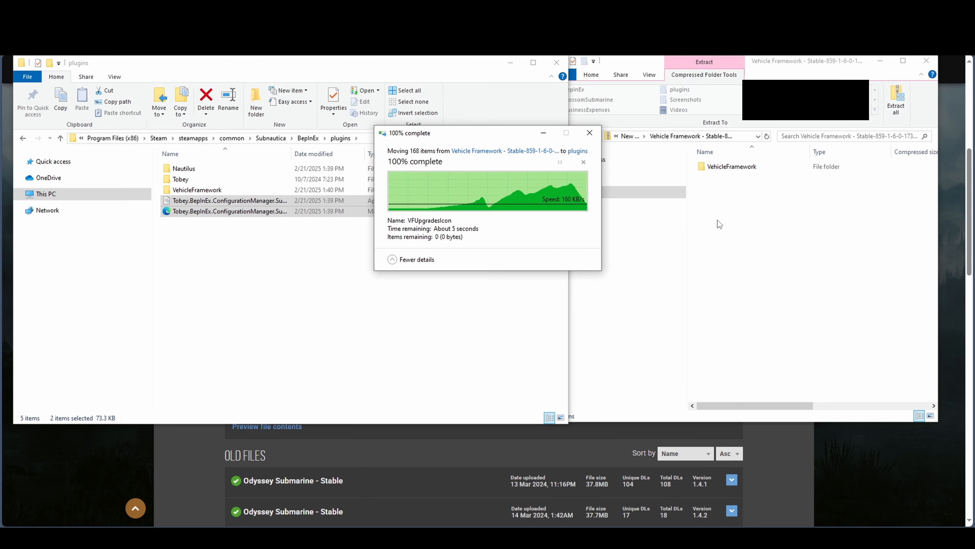
pyautogui.click(627, 137)
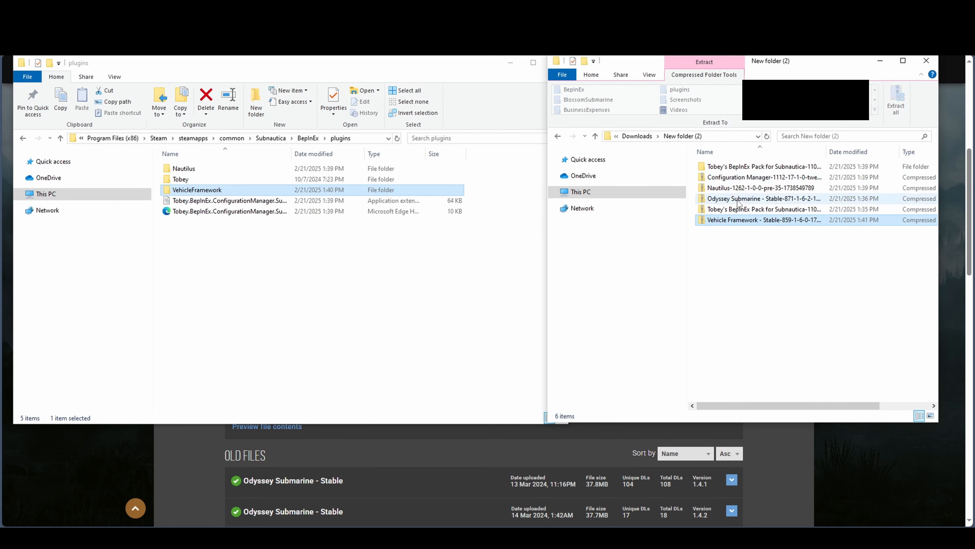
# - Extract the Odyssey Submarine archive with 7-Zip into its own subfolder in New folder (2)
pyautogui.rightClick(735, 199)
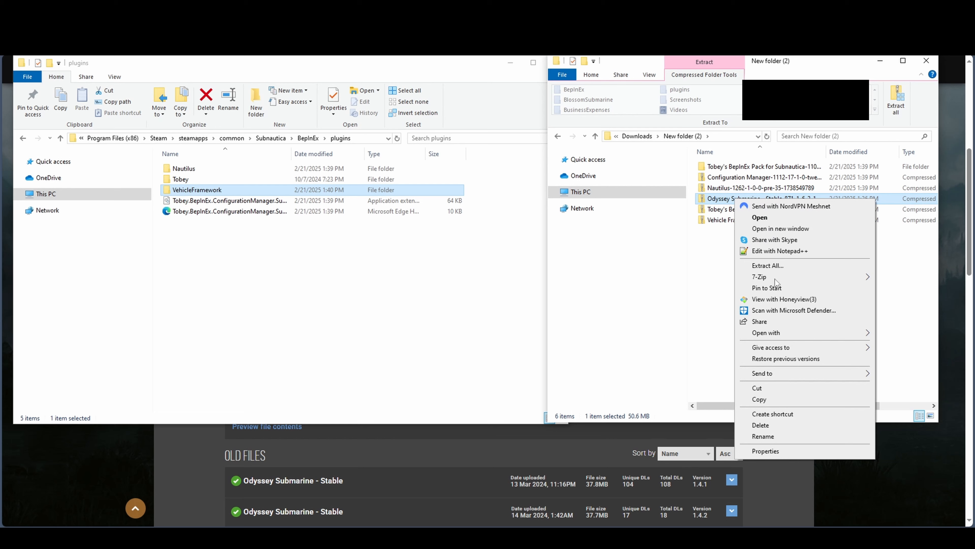
pyautogui.moveTo(773, 278)
pyautogui.click(606, 323)
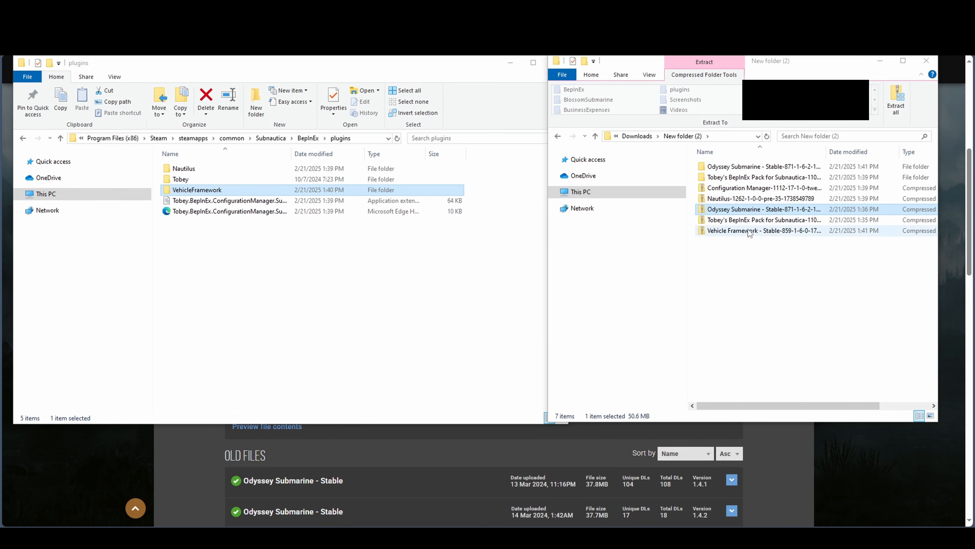
# - Move the OdysseyVehicle folder from the extracted Odyssey Submarine folder into BepInEx's plugins folder and return the source window to New folder (2)
pyautogui.click(744, 166)
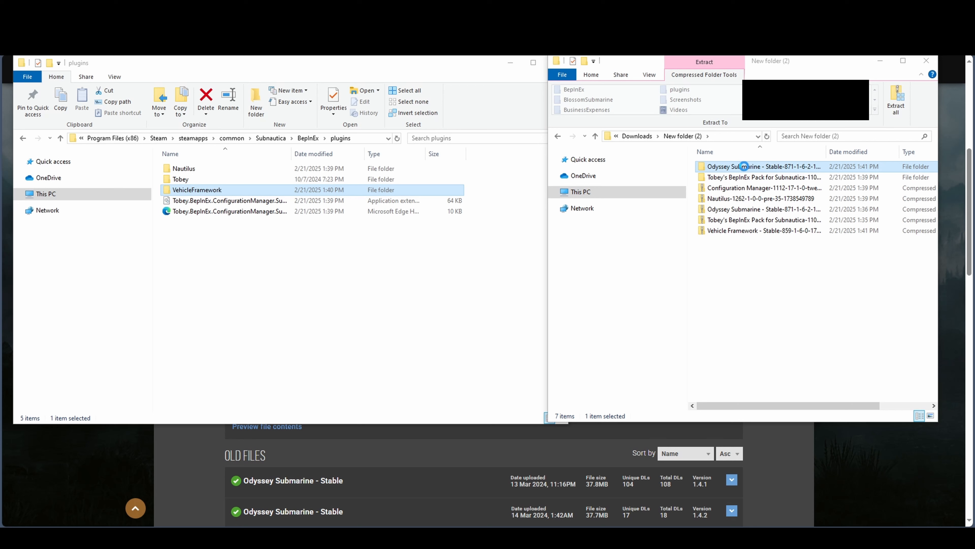
pyautogui.doubleClick(744, 167)
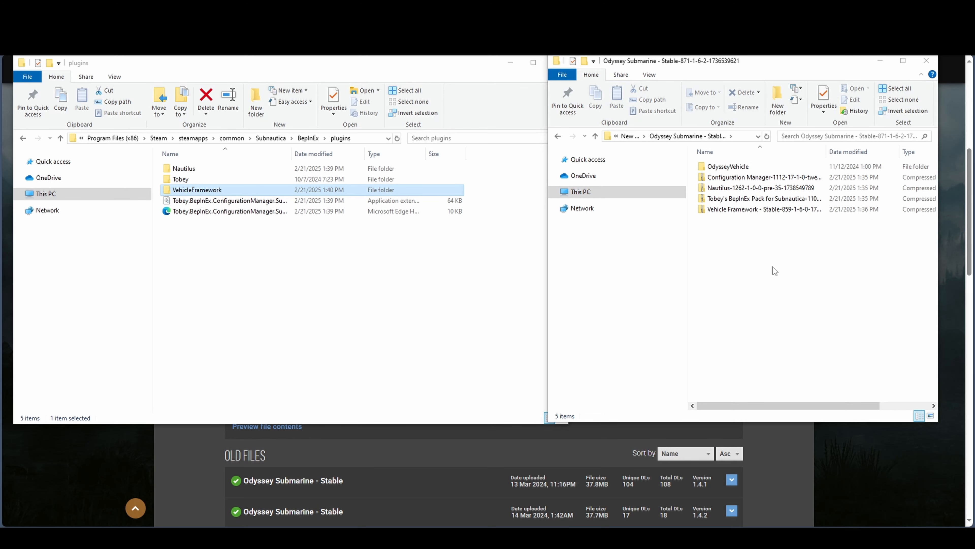
pyautogui.click(758, 168)
pyautogui.doubleClick(758, 167)
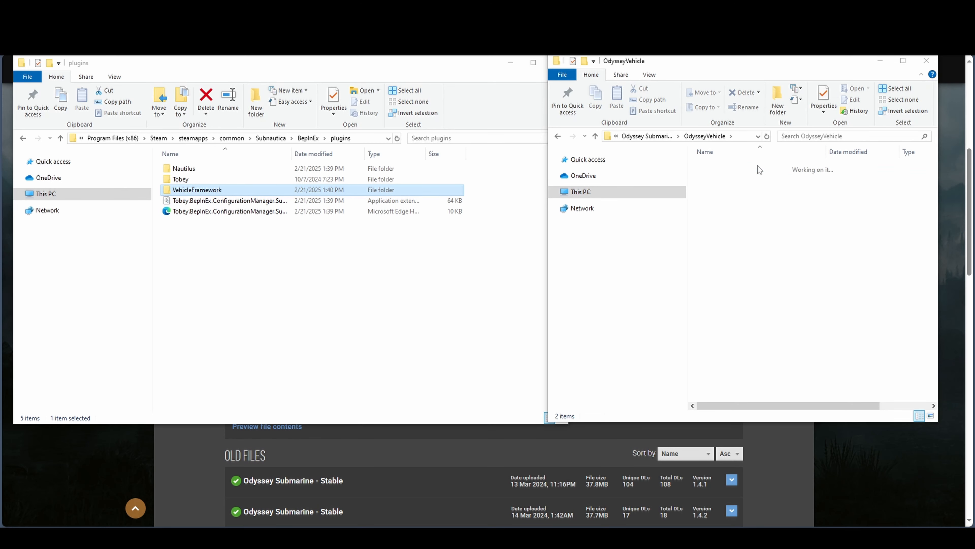
pyautogui.hotkey('alt', 'Left')
pyautogui.moveTo(737, 169); pyautogui.dragTo(372, 275)
pyautogui.click(403, 304)
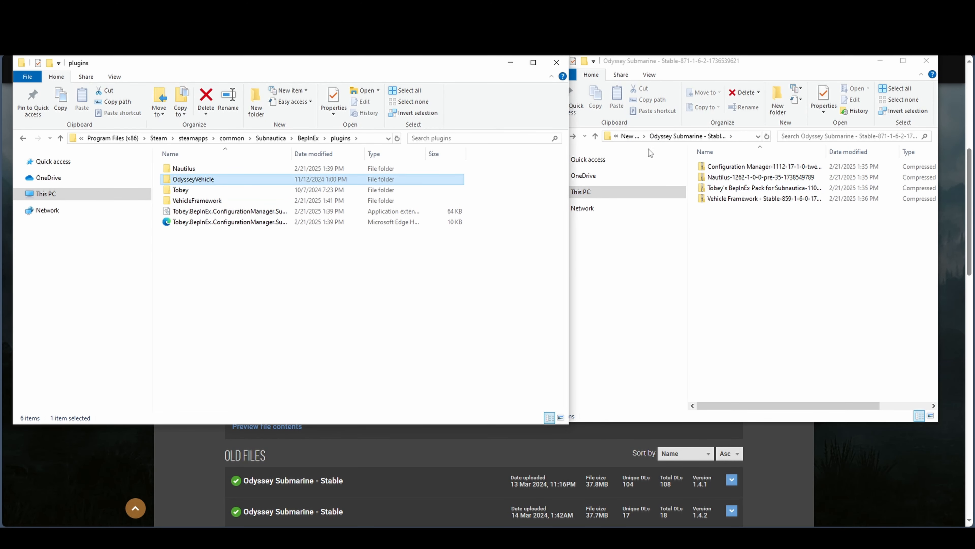
pyautogui.click(628, 135)
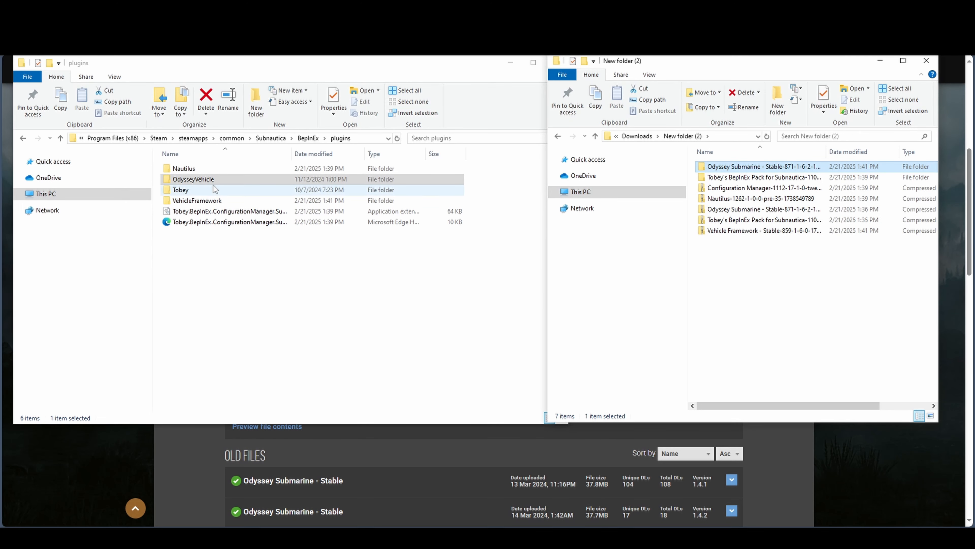
pyautogui.click(219, 180)
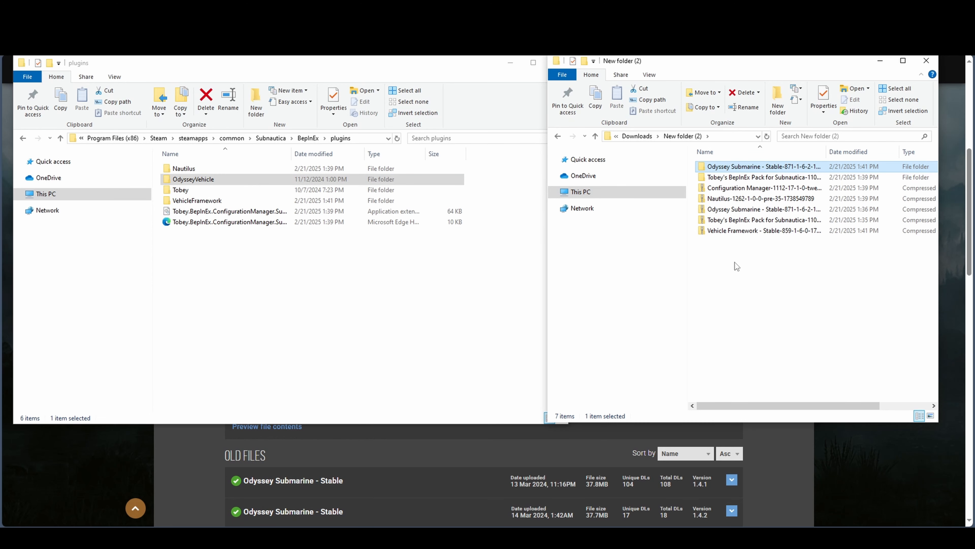
# - Launch Subnautica through Steam
pyautogui.rightClick(358, 537)
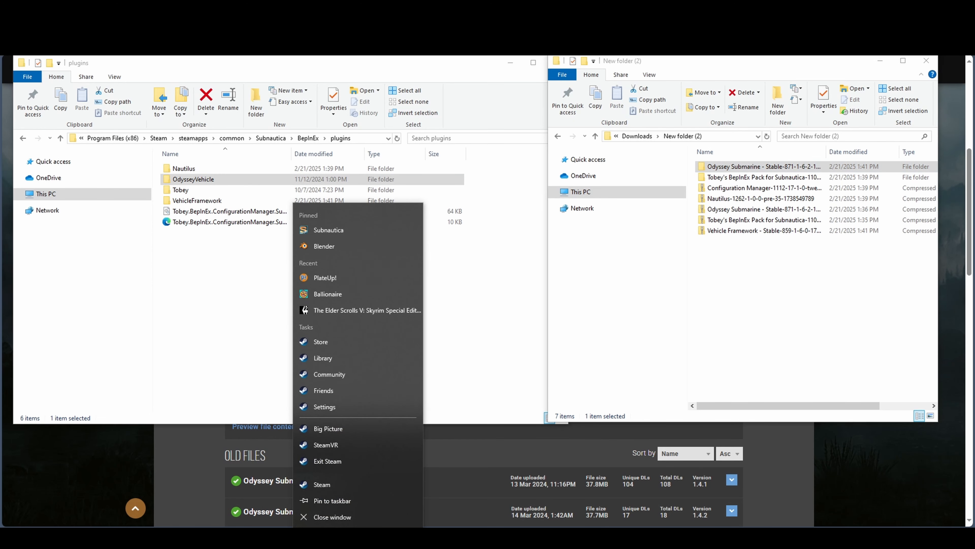
pyautogui.click(345, 231)
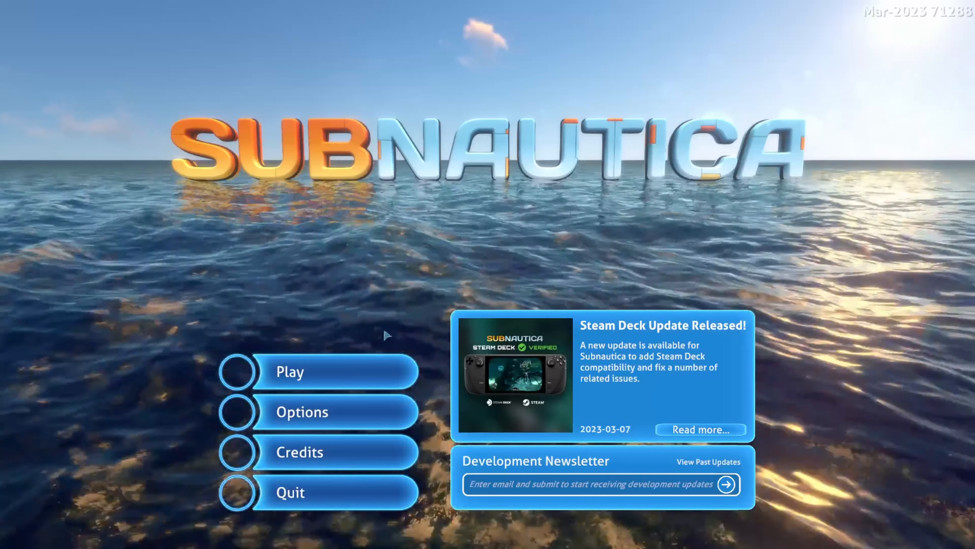
# - Open the game's mod options and expand the Nautilus section to view its settings
pyautogui.click(386, 412)
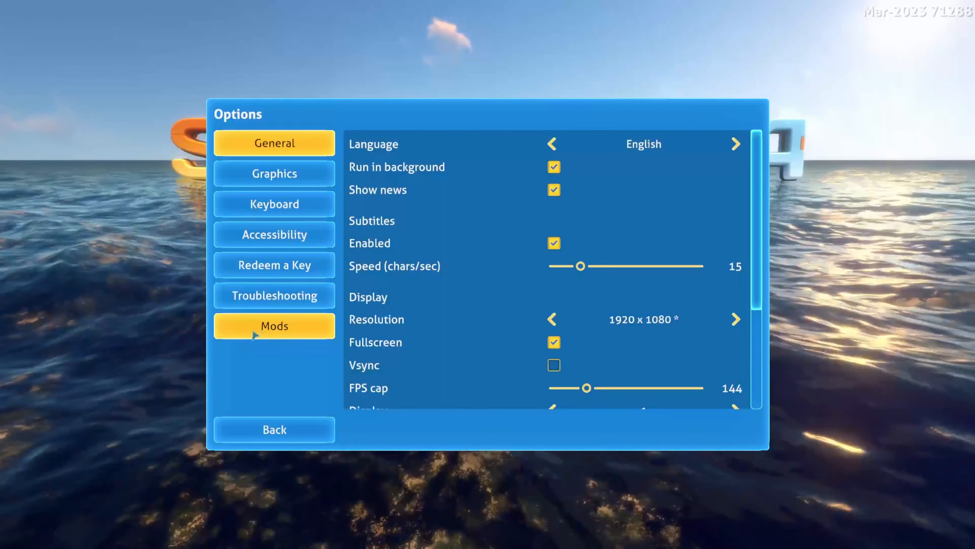
pyautogui.click(276, 333)
pyautogui.click(388, 152)
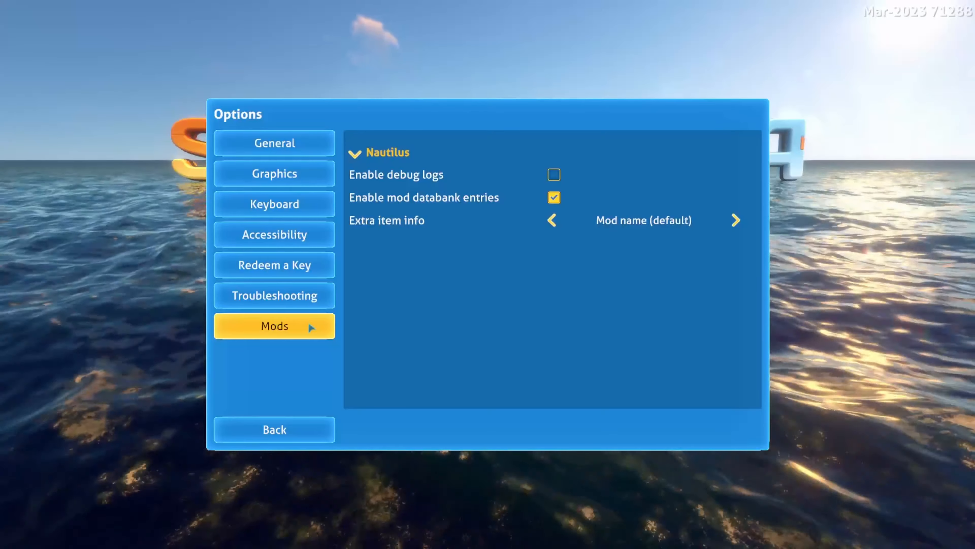